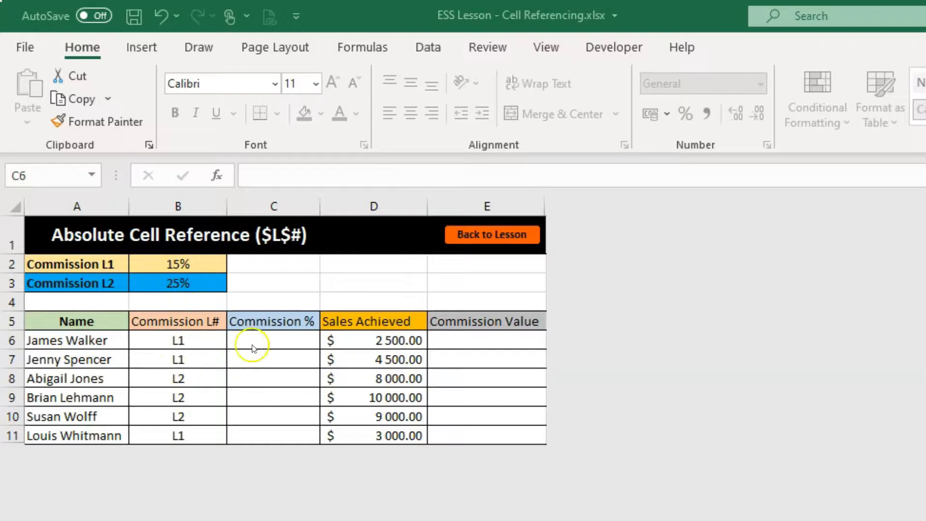
- Enter the absolute reference formula =$B$2 in cell C6 of the Commission % column
left_click_drag(261, 340, 263, 379)
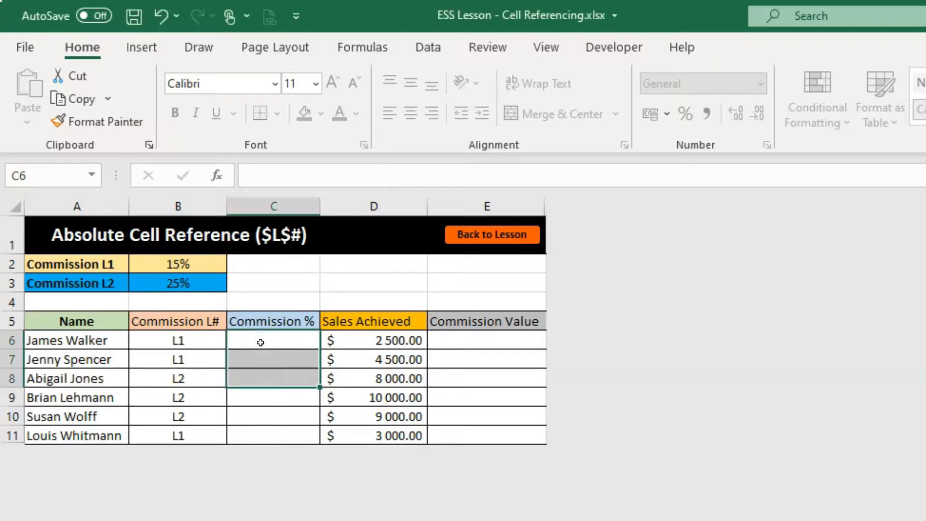
left_click(260, 342)
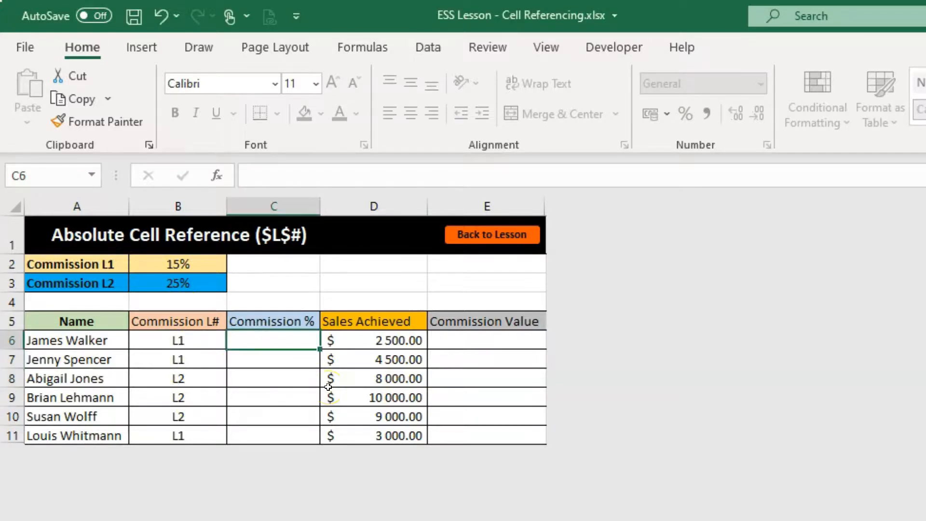
type("=")
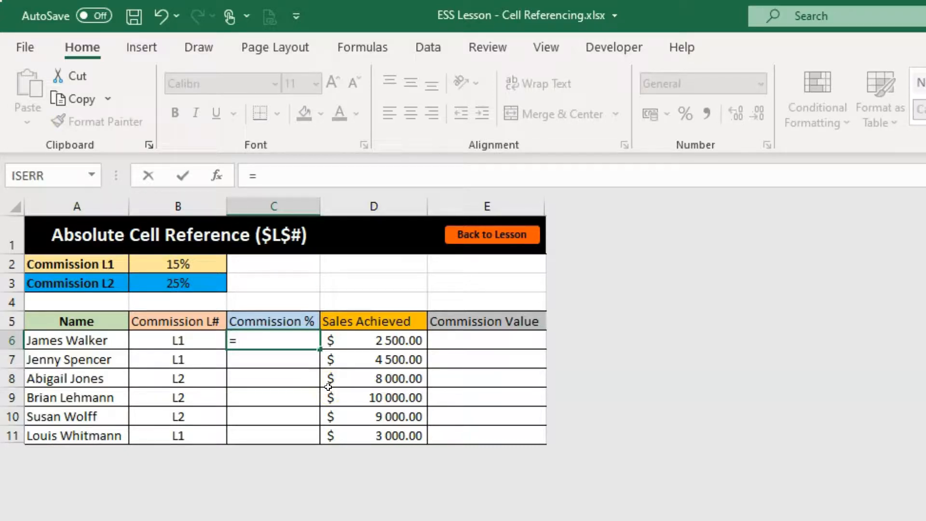
left_click(193, 266)
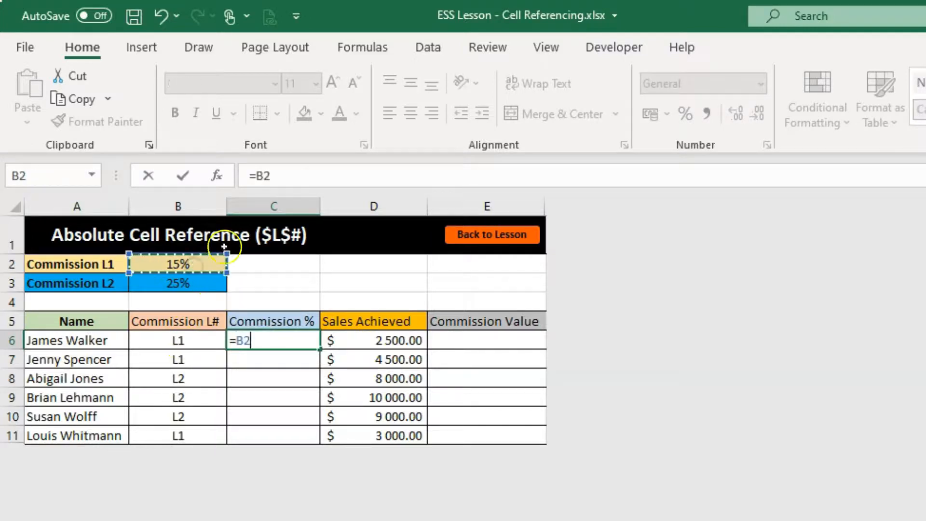
left_click(257, 176)
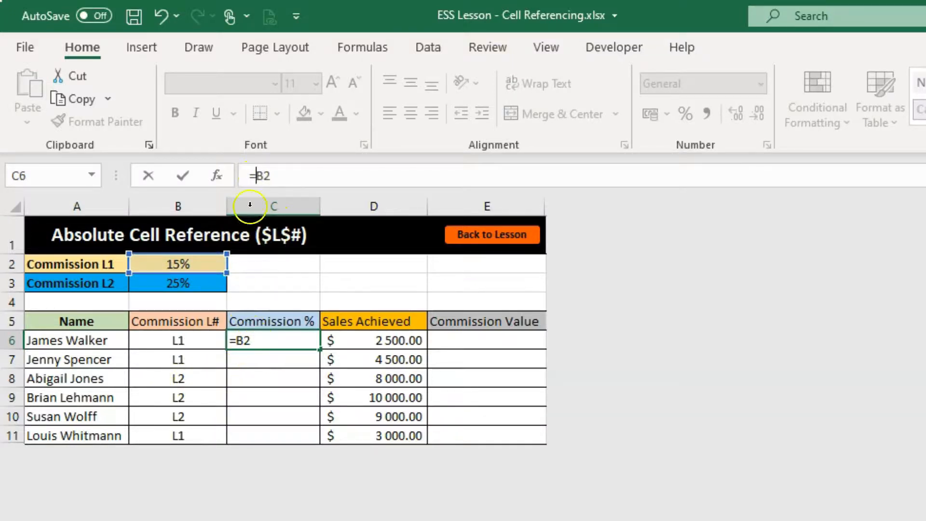
type("$B$")
key("Return")
- Copy the formula from C6 into the other L1 rows, cells C7 and C11
left_click(301, 333)
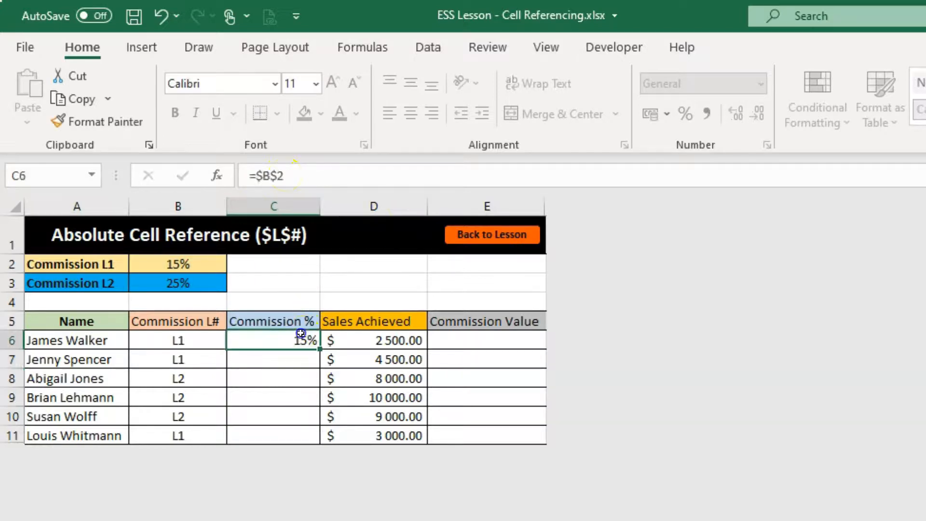
key("ctrl+c")
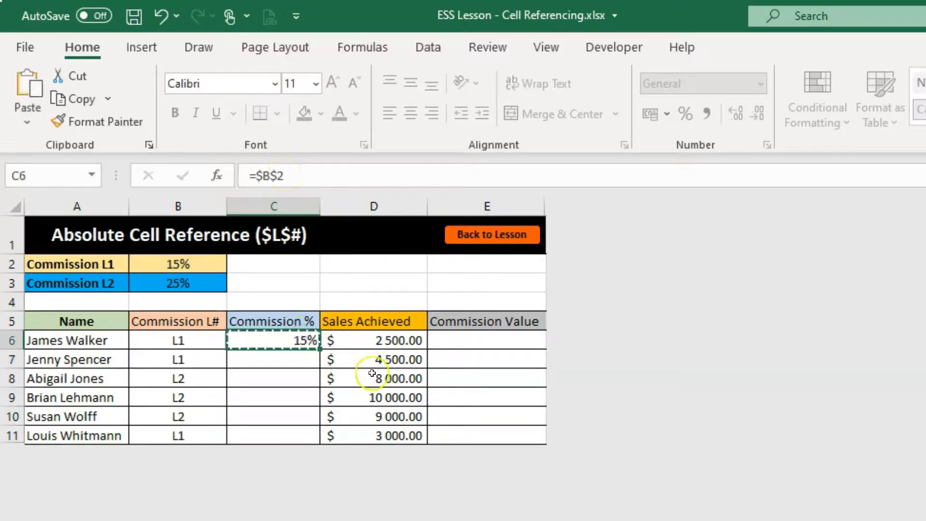
left_click(274, 367)
key("ctrl+v")
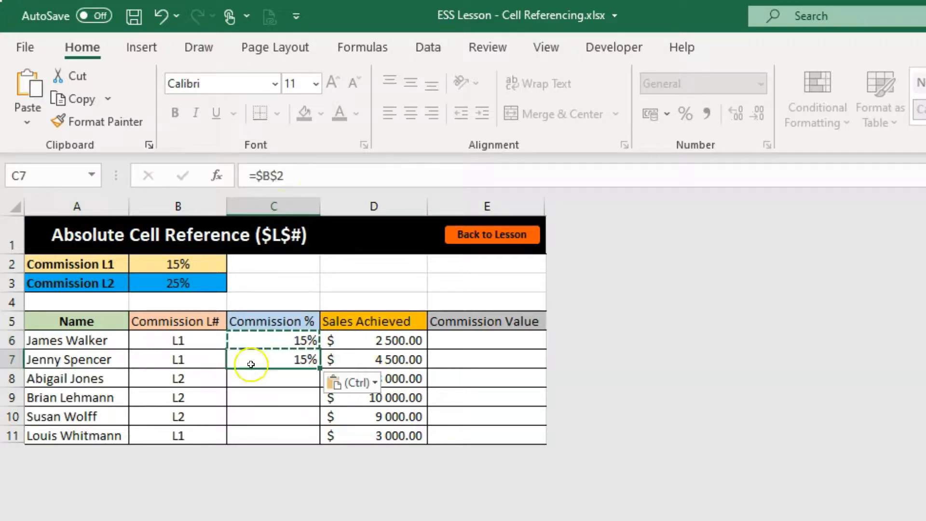
left_click(263, 430)
key("ctrl+v")
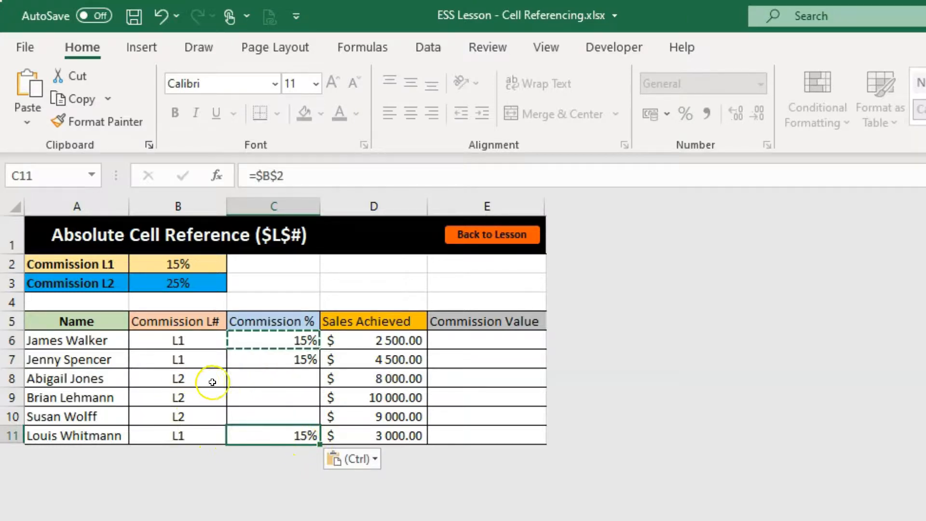
- Enter the absolute reference formula =$B$3 in cell C8 for the first L2 row
left_click(258, 378)
key("Escape")
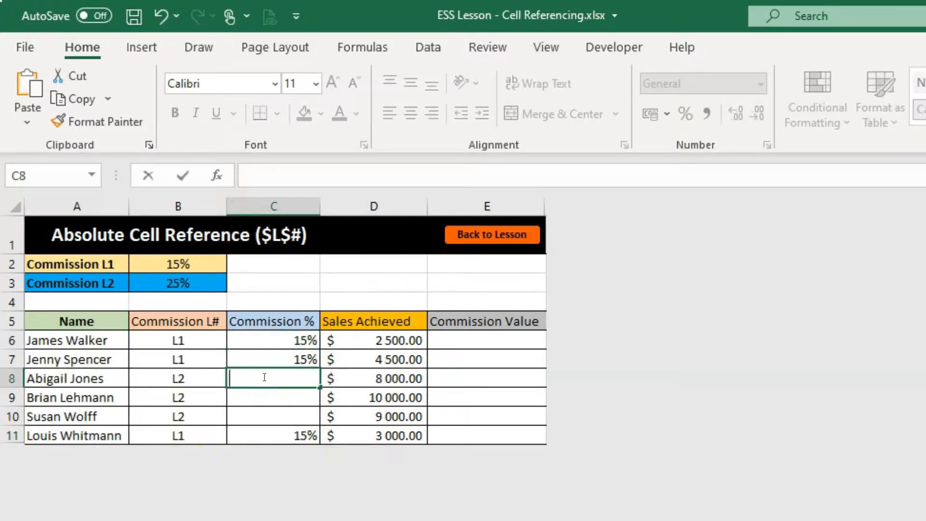
type("=")
left_click(180, 283)
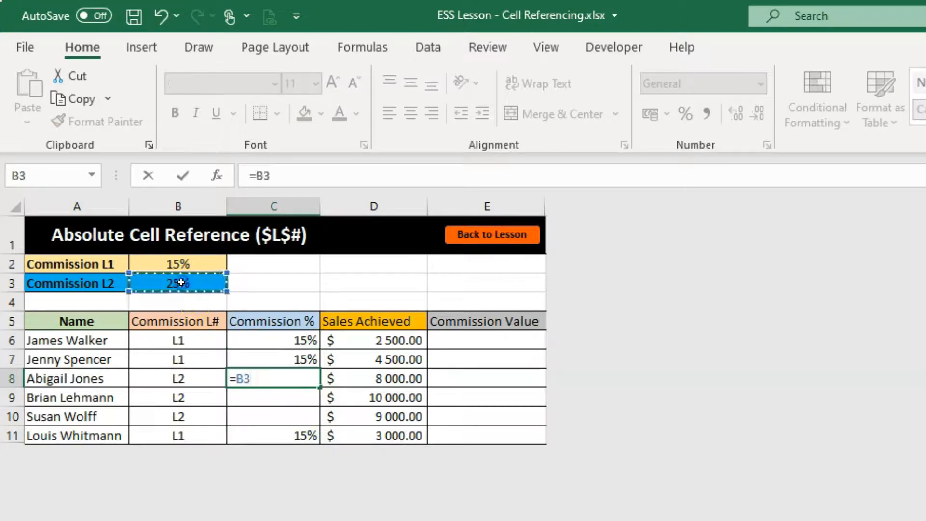
left_click(255, 175)
type("$B$")
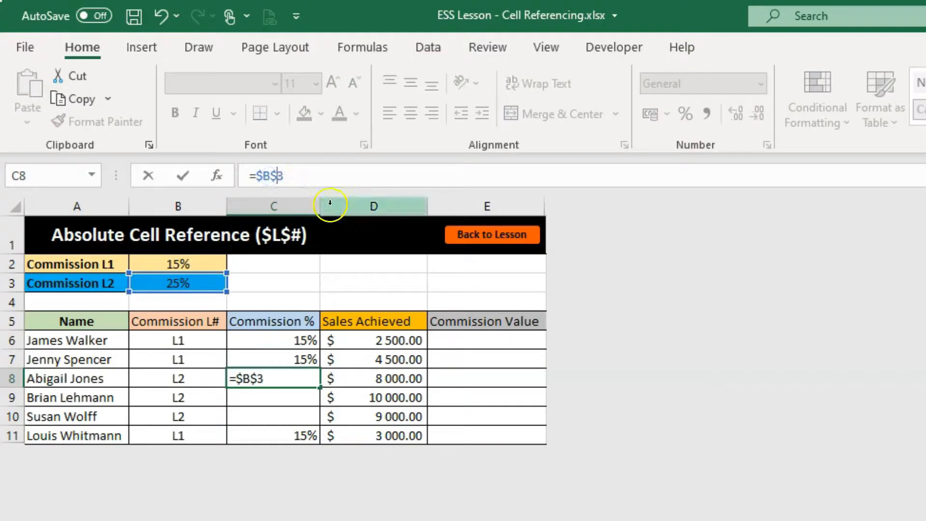
key("Return")
- Copy the formula from C8 into the remaining L2 rows, cells C9 and C10
left_click(309, 379)
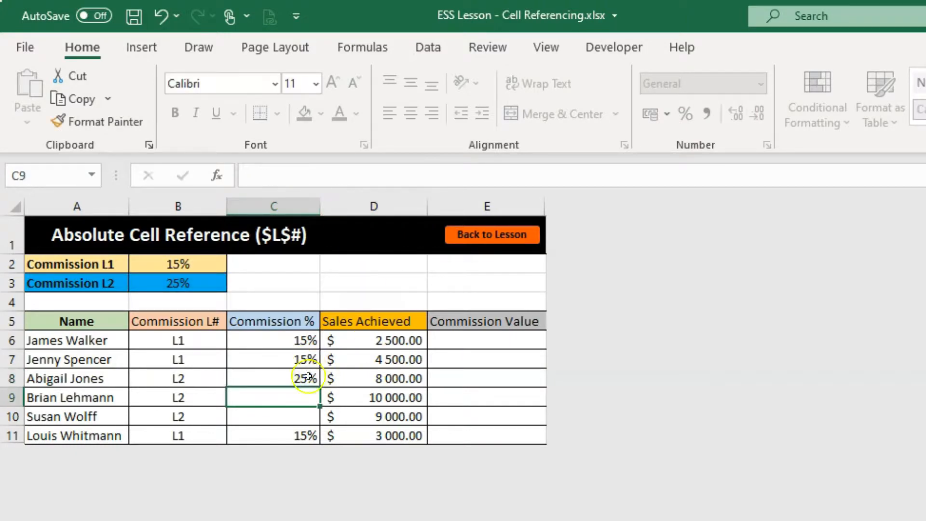
key("ctrl+c")
left_click(307, 395)
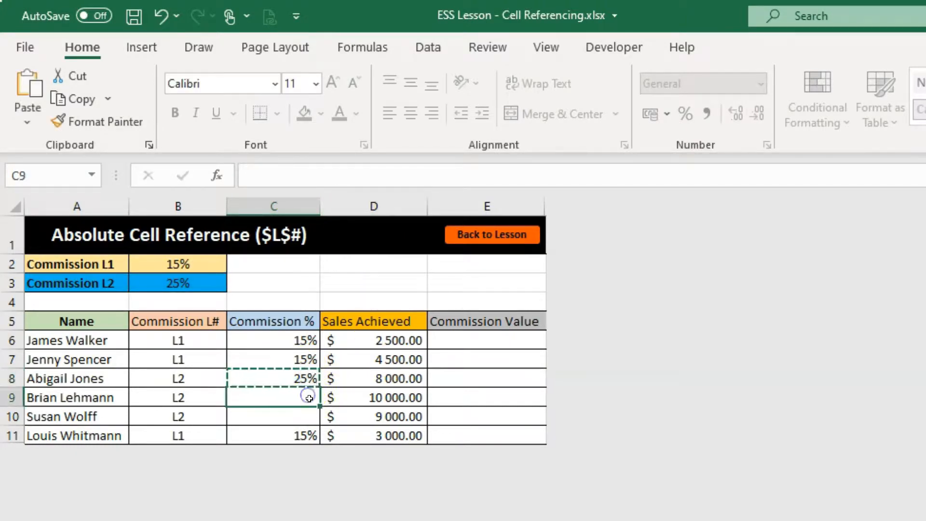
key("ctrl+v")
left_click(298, 414)
key("ctrl+v")
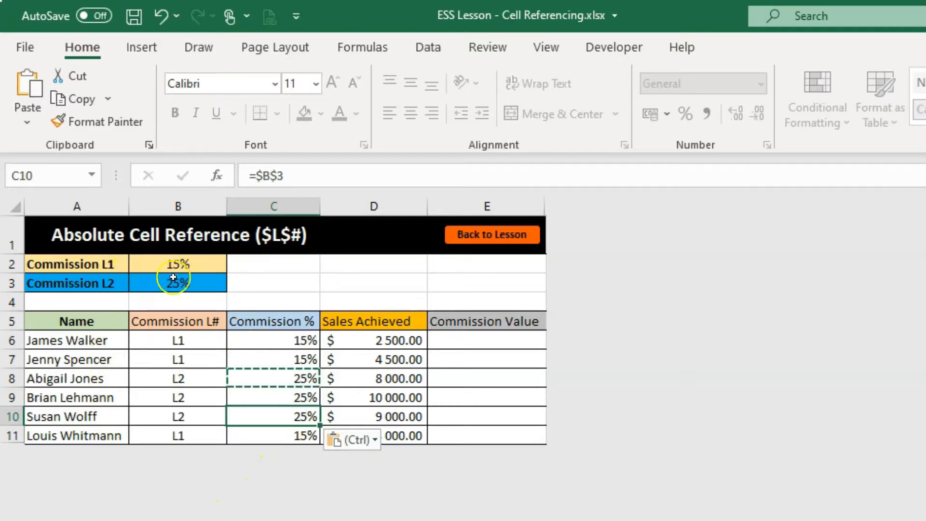
- Enter the formula =C6*D6 in cell E6 of the Commission Value column
left_click(470, 340)
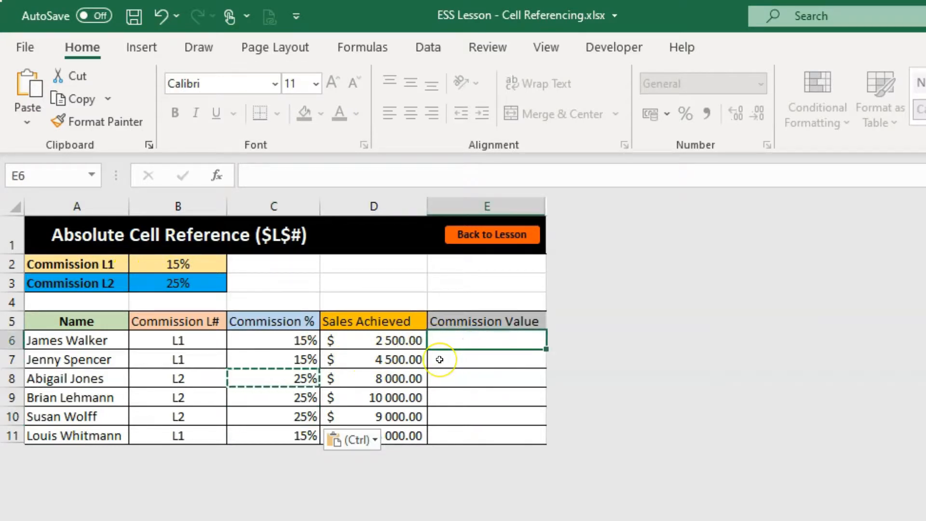
type("=")
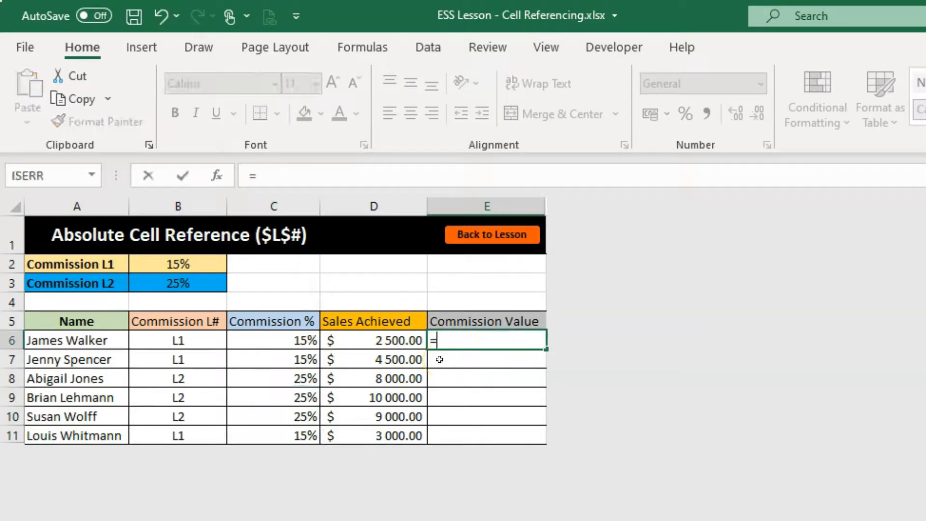
left_click(280, 343)
type("*")
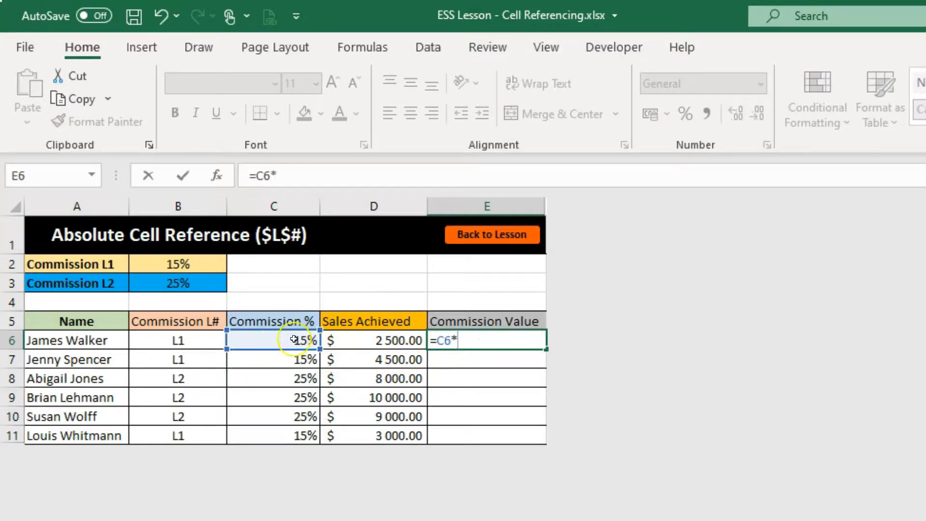
left_click(388, 341)
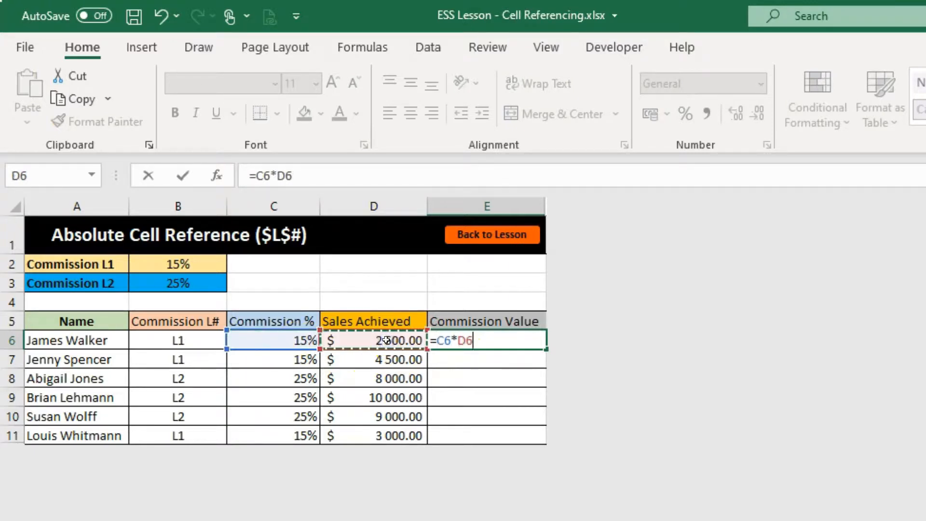
key("Return")
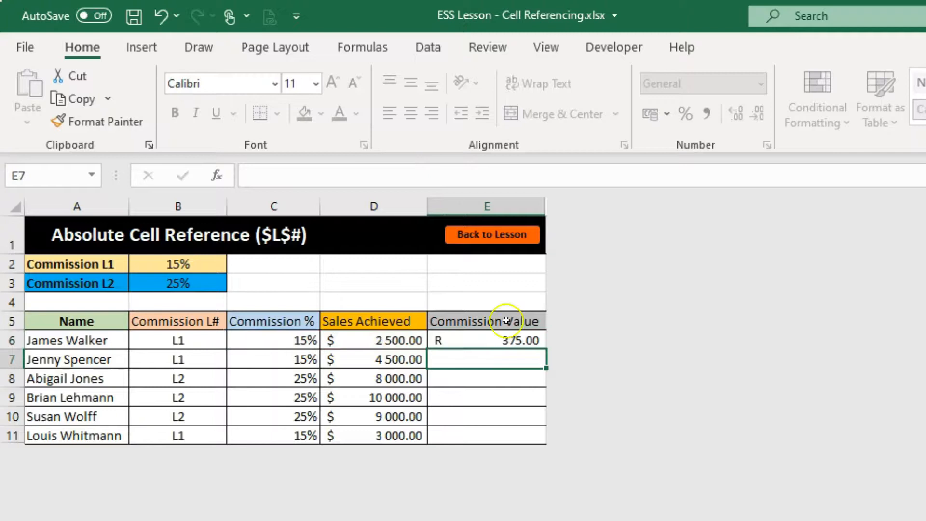
- Apply the dollar format of D6 to the Commission Value cells E6:E11 with Format Painter
left_click(488, 339)
left_click(353, 334)
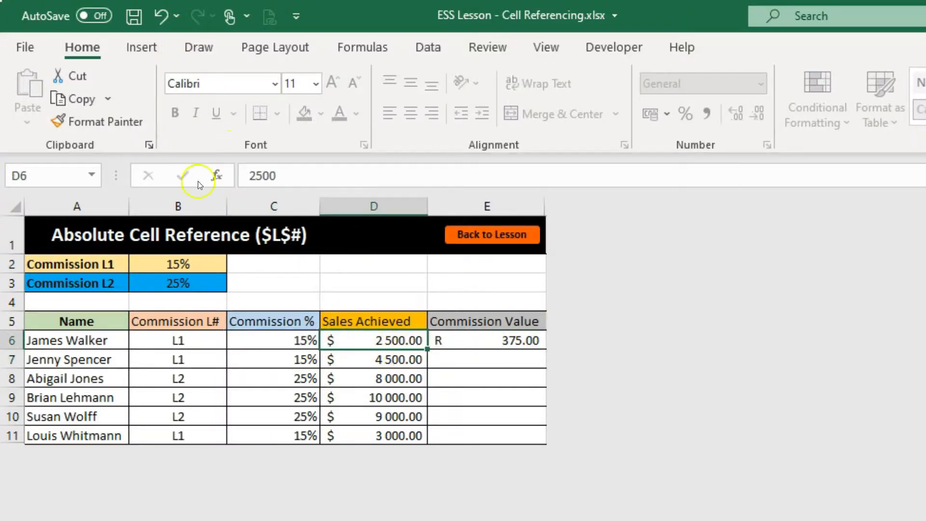
left_click(91, 121)
left_click(507, 343)
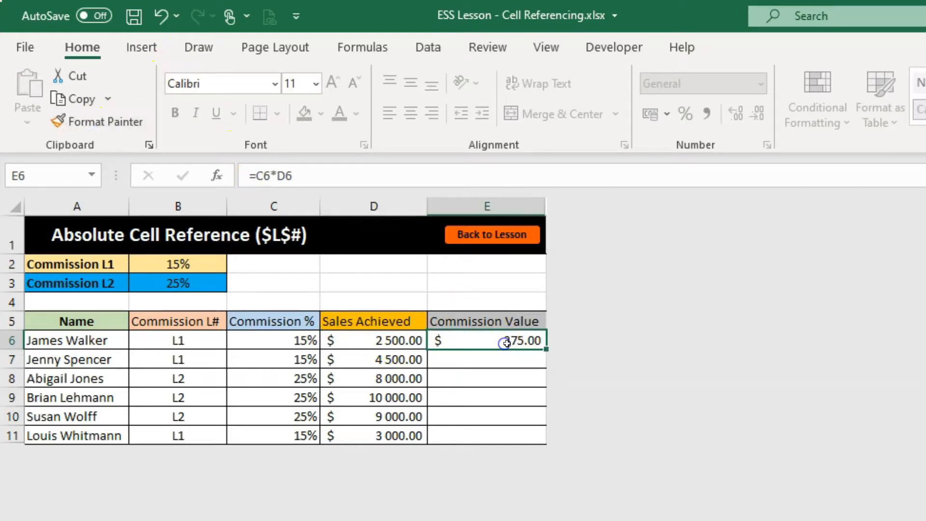
left_click(379, 340)
left_click(92, 121)
left_click_drag(542, 365, 517, 427)
left_click(471, 356)
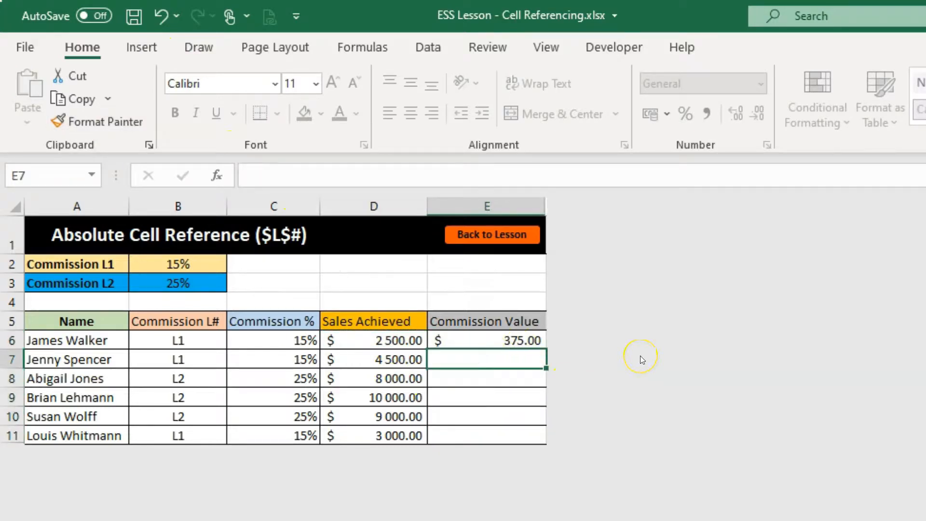
type("=")
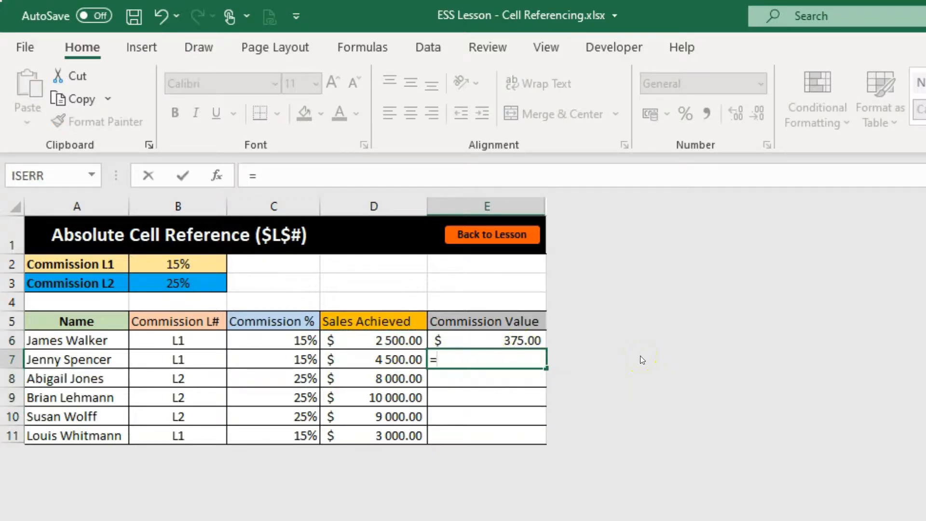
key("Escape")
key("Up")
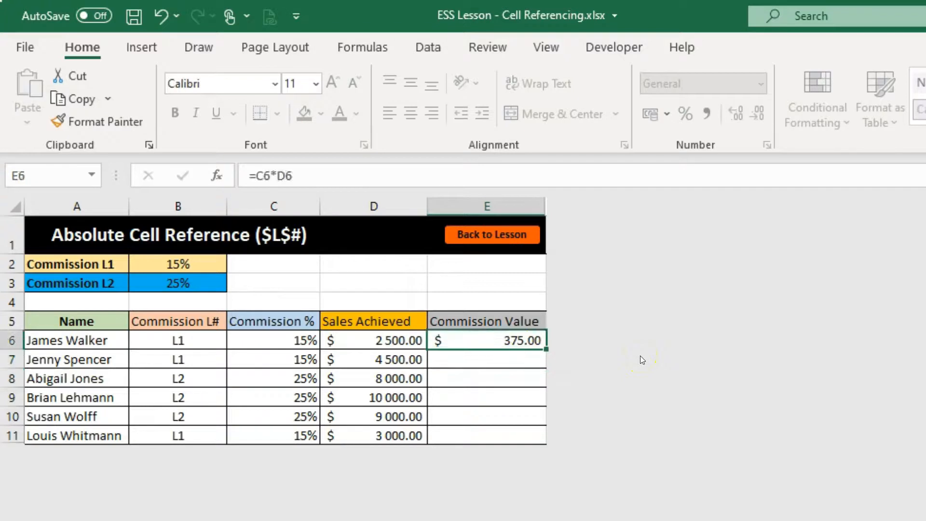
key("Down")
key("Up")
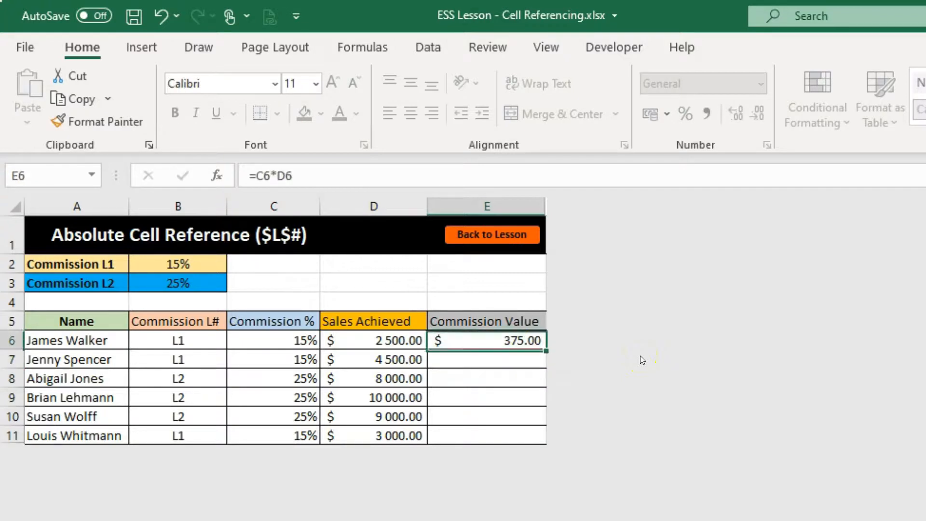
key("Down")
key("Down")
key("Down")
key("Up")
key("Up")
key("Up")
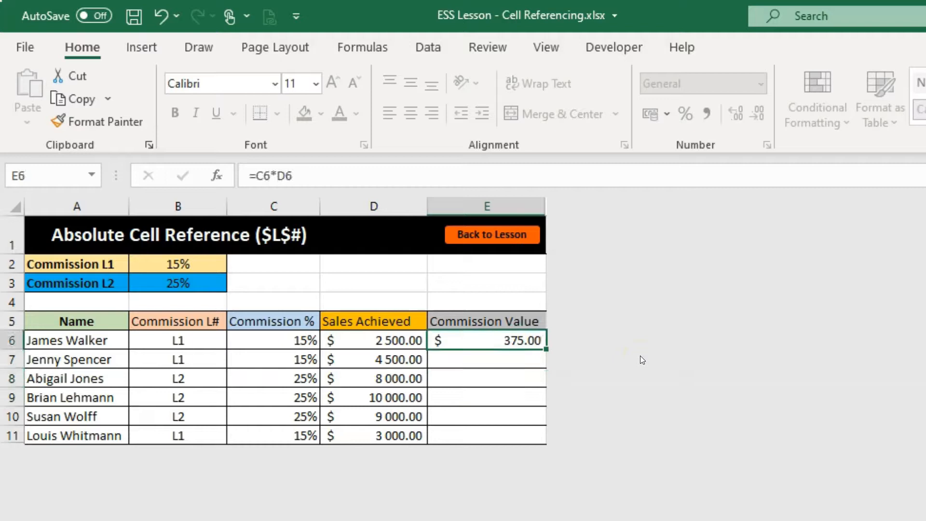
key("Down")
key("Down")
key("Down")
key("Up")
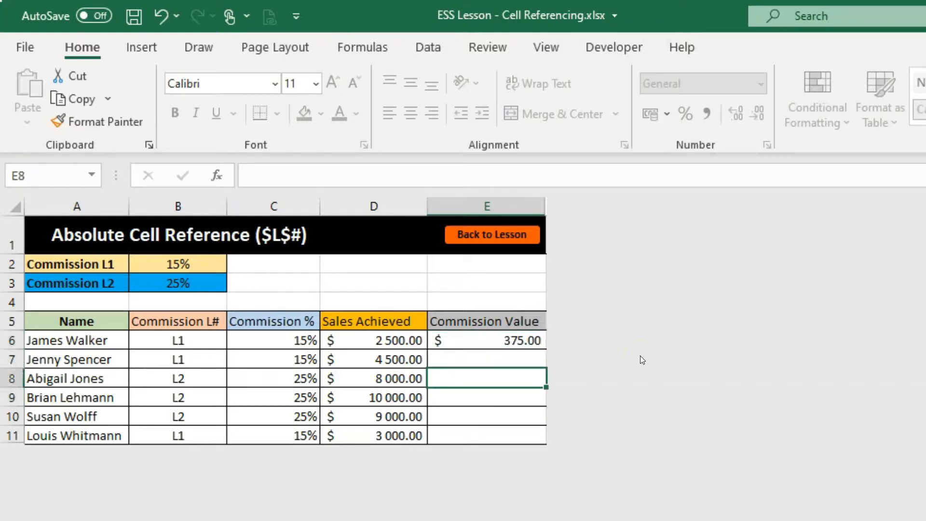
key("Up")
key("Up")
- Enter the formula =$C7*$D7 with locked columns in cell E7 of the Commission Value column
key("Down")
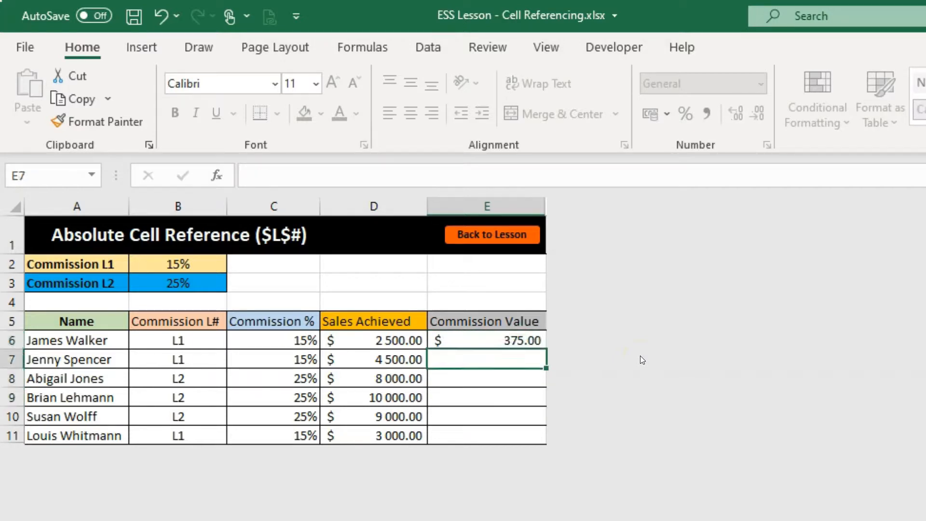
type("=")
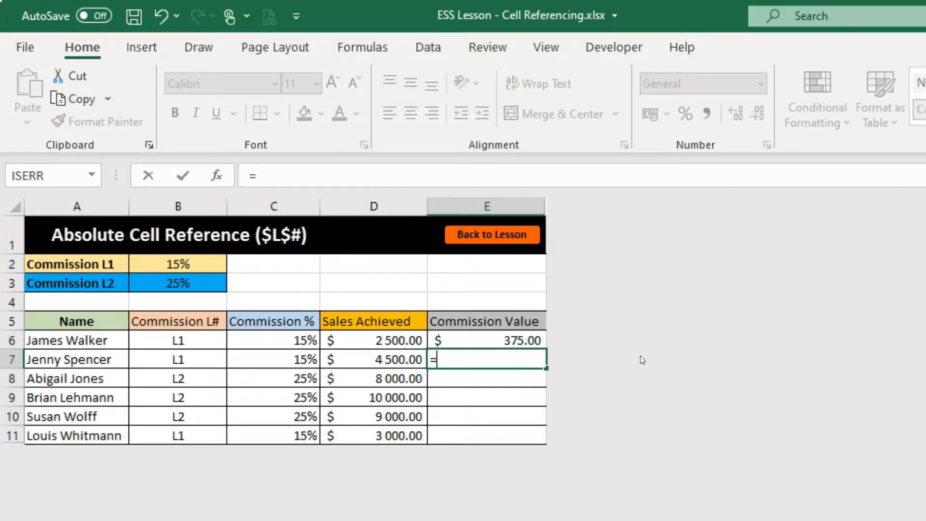
key("Left")
key("Left")
key("Left")
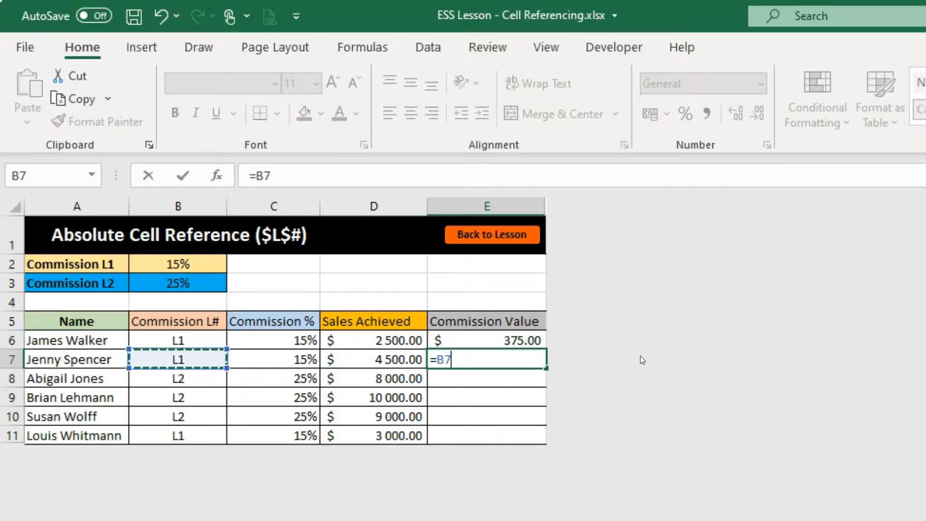
key("Right")
left_click(256, 175)
type("$C7")
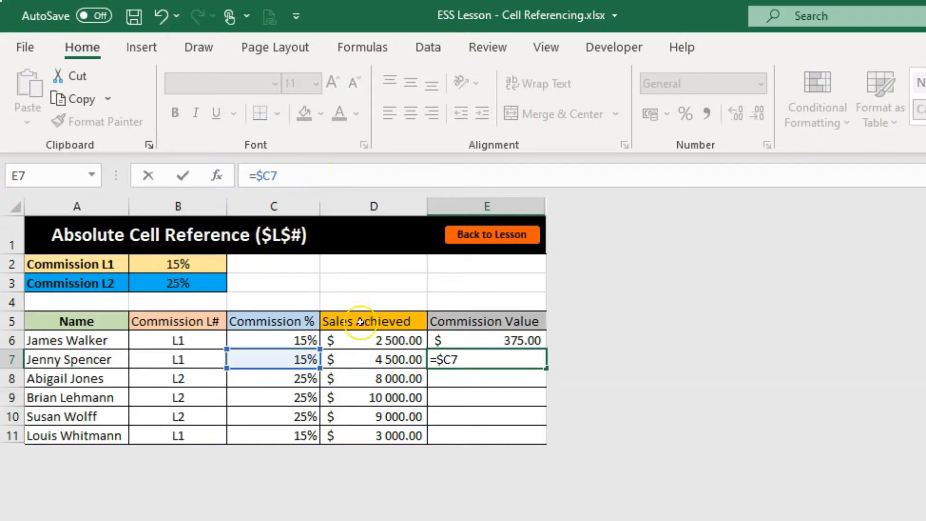
type("*")
left_click(392, 360)
left_click(284, 175)
type("$D7")
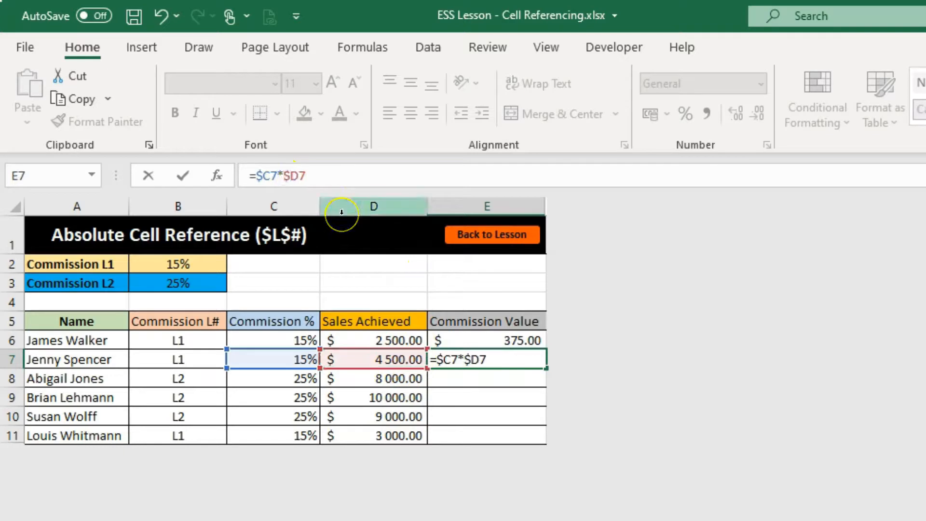
key("Return")
- Copy the formula from E7 into the remaining Commission Value cells E8:E11
left_click(498, 359)
key("ctrl+c")
left_click_drag(505, 370, 505, 380)
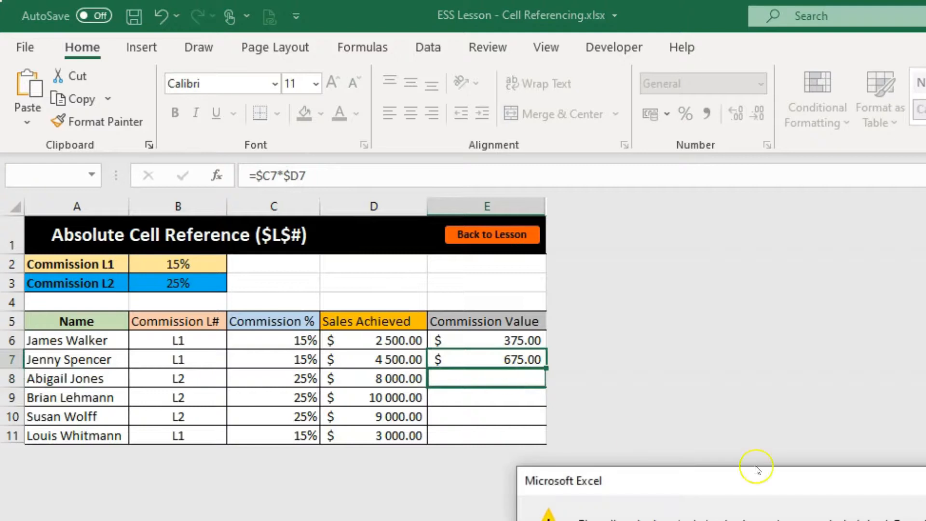
key("Escape")
key("ctrl+c")
left_click_drag(507, 379, 506, 436)
key("ctrl+v")
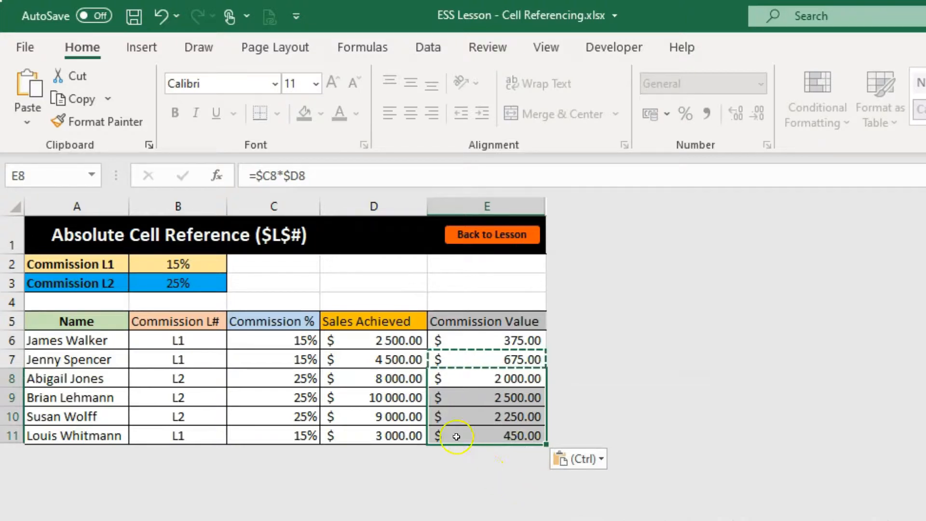
left_click_drag(471, 343, 492, 436)
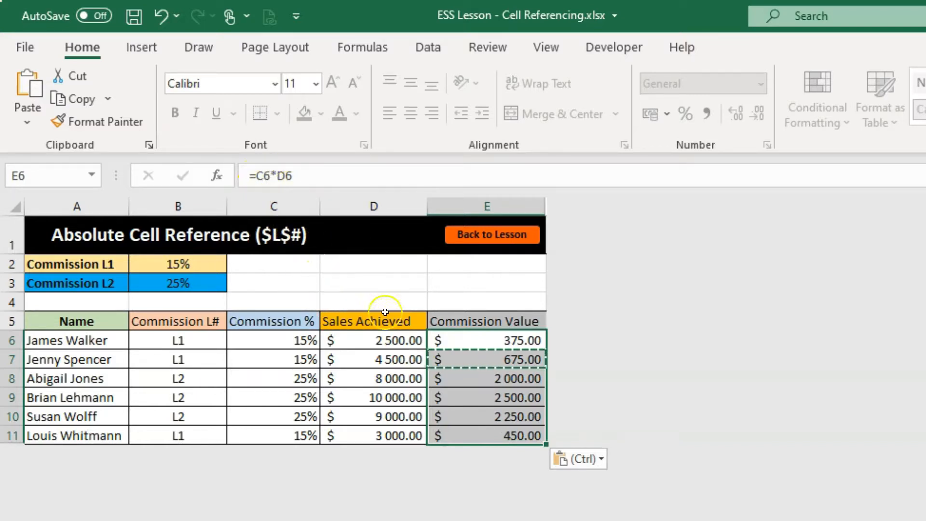
left_click(273, 176)
left_click(274, 177)
type("$")
left_click(259, 176)
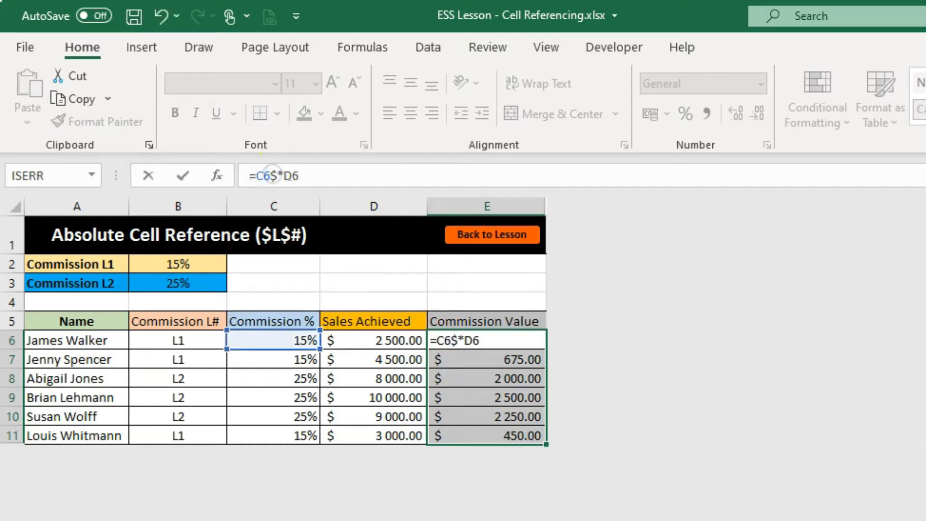
key("Delete")
type("$")
key("Escape")
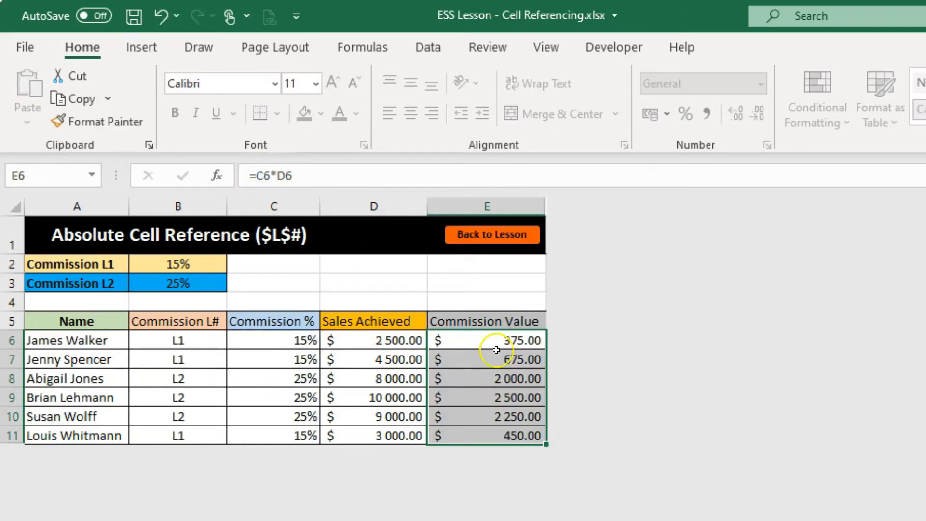
- Clear the contents of the Commission Value cells E6:E11
left_click_drag(495, 342, 513, 432)
key("Delete")
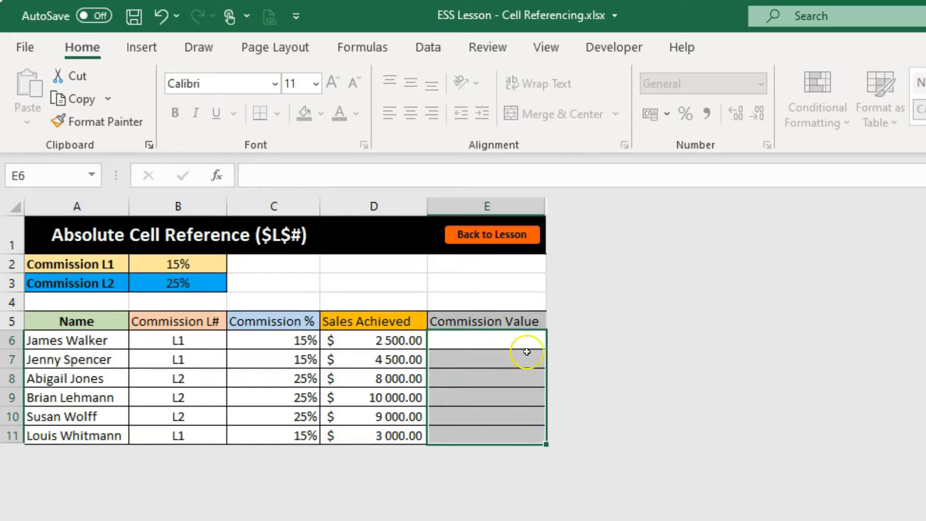
- Enter the formula =$C6*$D6 in cell E6, cycling the reference types until only the columns are locked
left_click(499, 341)
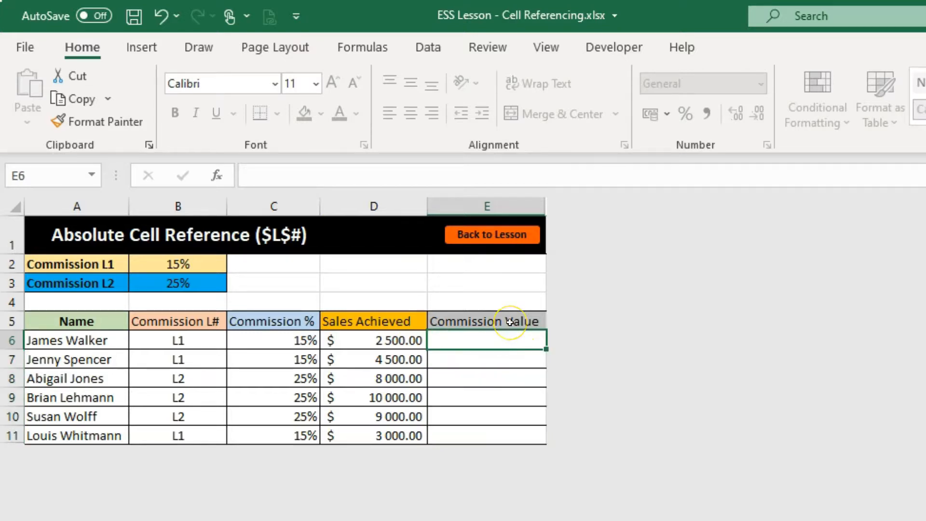
type("=")
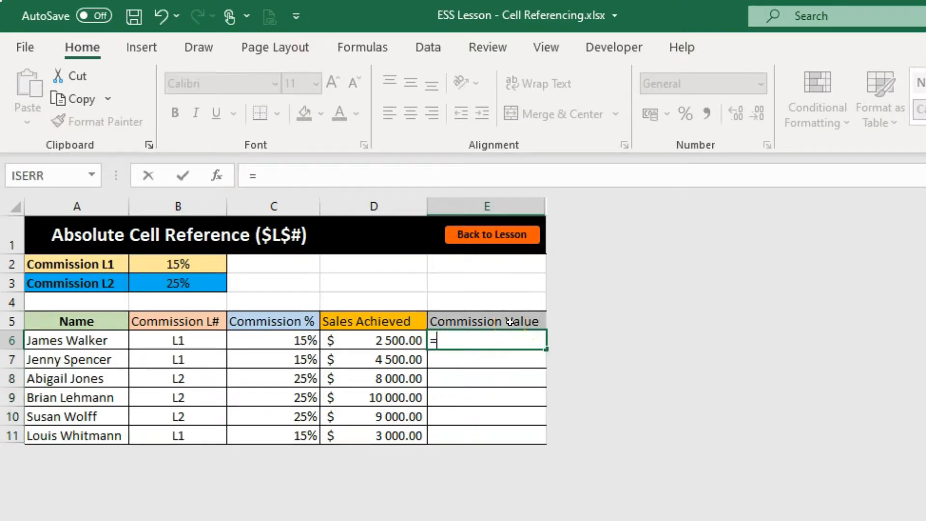
left_click(285, 341)
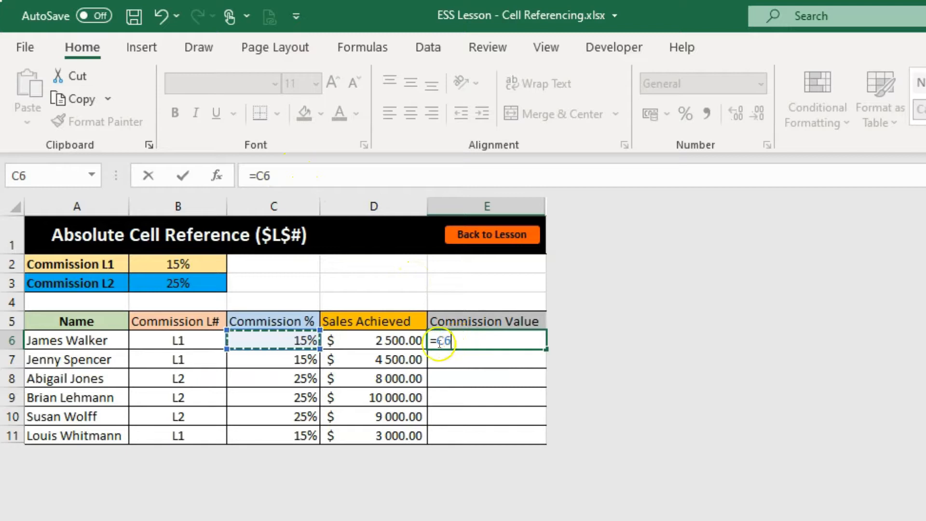
key("F4")
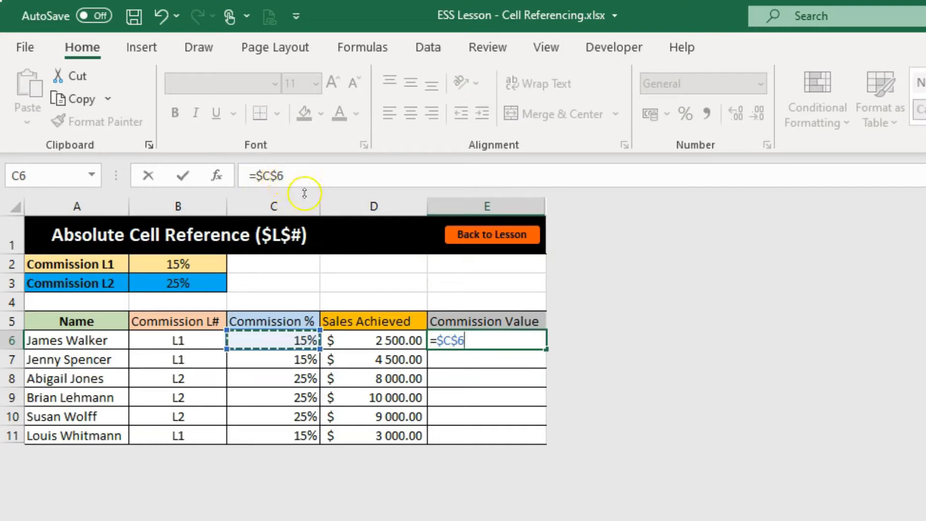
key("F4")
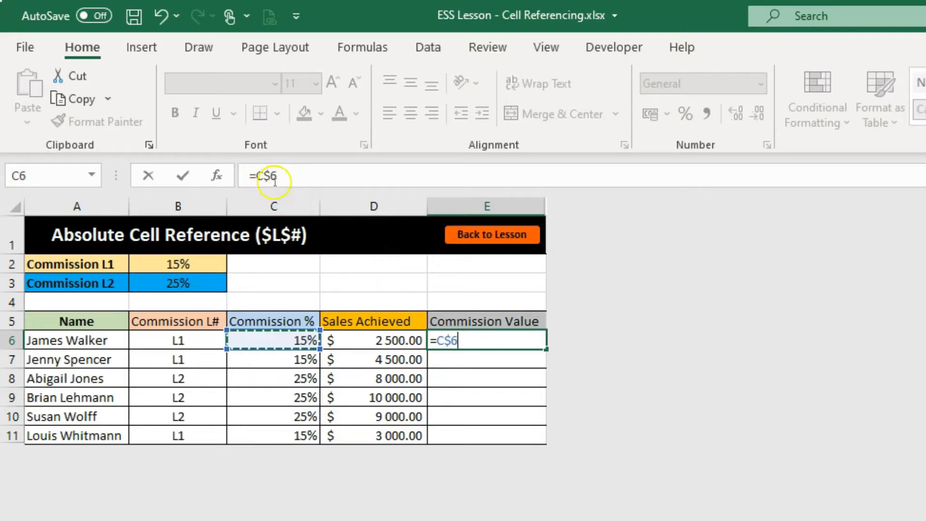
key("F4")
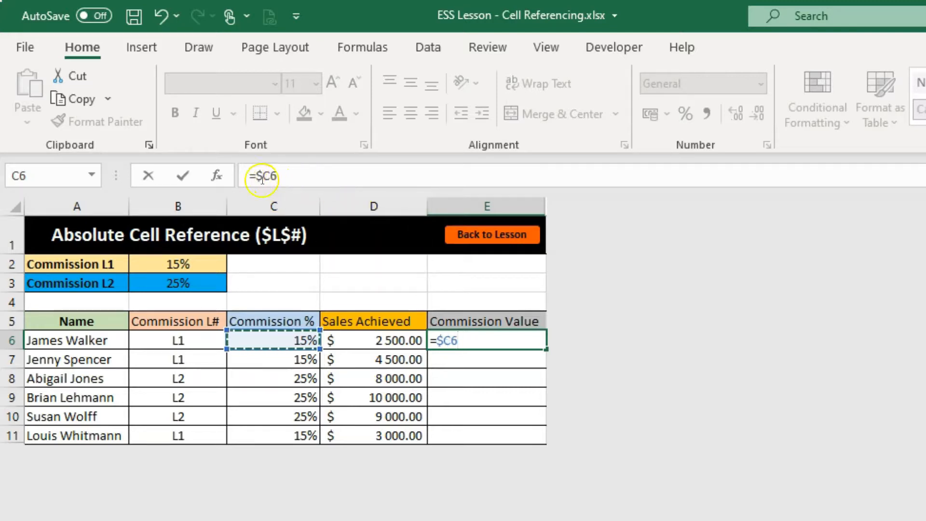
key("F4")
key("F4")
key("F4")
type("*")
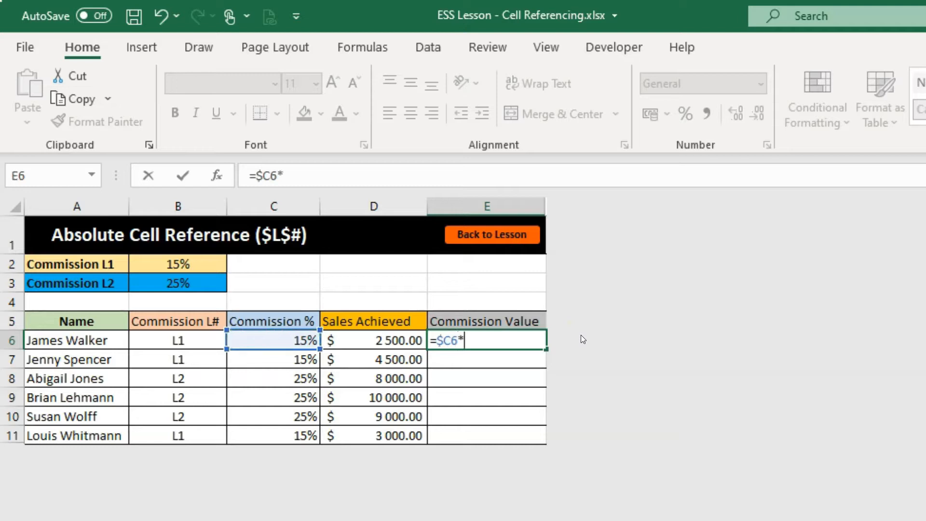
left_click(406, 340)
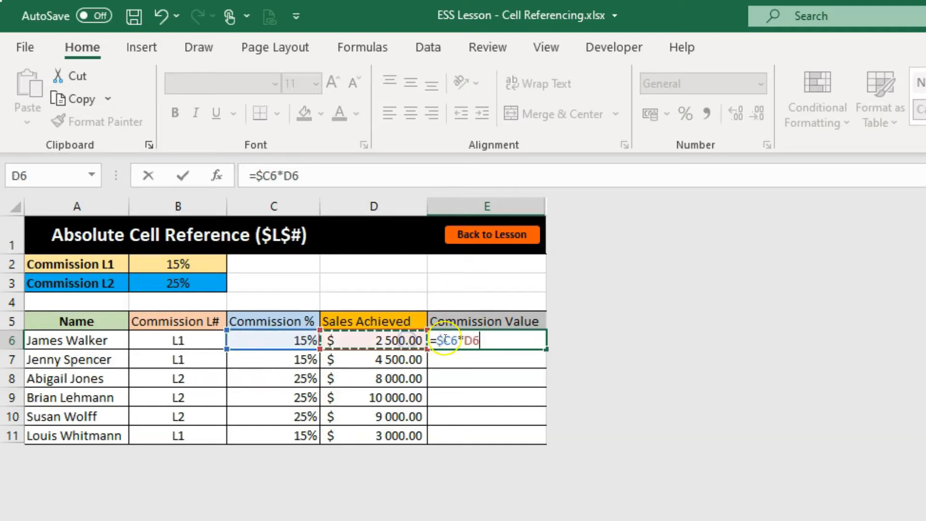
key("F4")
key("F4")
key("F4")
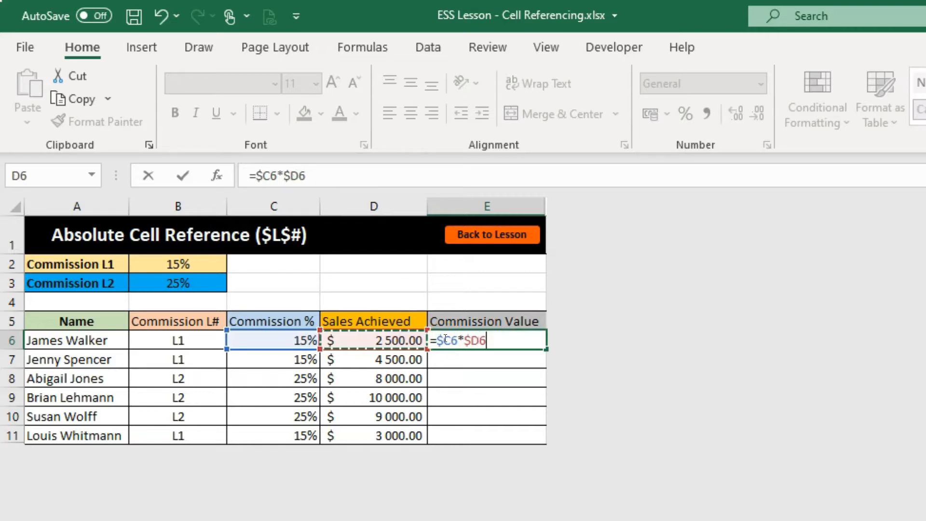
key("Return")
- Copy the formula from E6 into the Commission Value cells E7:E11
left_click(444, 339)
key("ctrl+c")
key("Down")
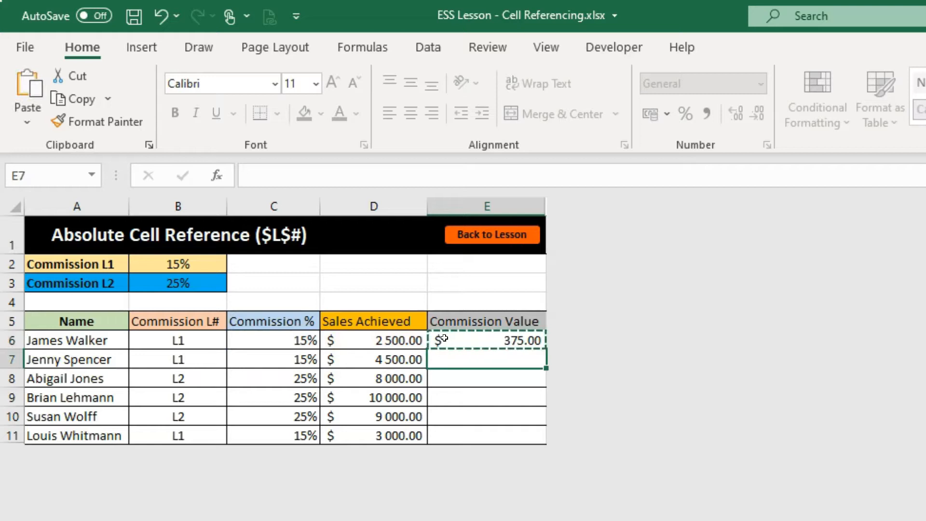
key("shift+Down")
key("shift+Down")
key("shift+Down")
key("shift+Down")
key("ctrl+v")
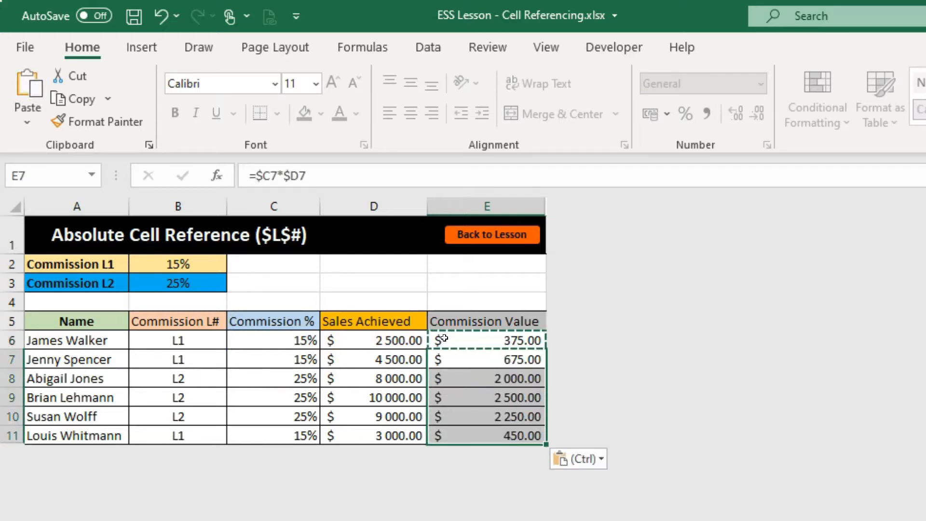